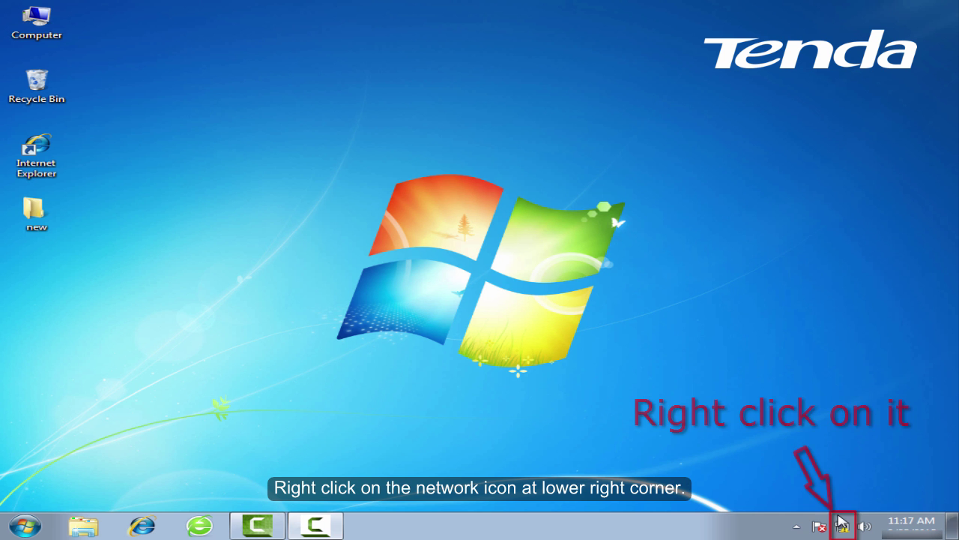
Open the Local Area Connection properties from the Network and Sharing Center's adapter settings.
right_click(842, 527)
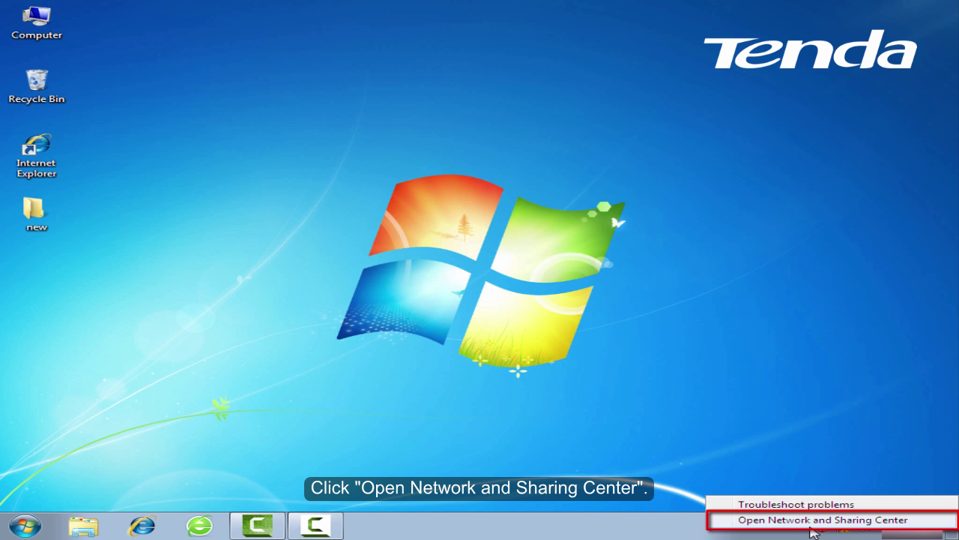
click(811, 526)
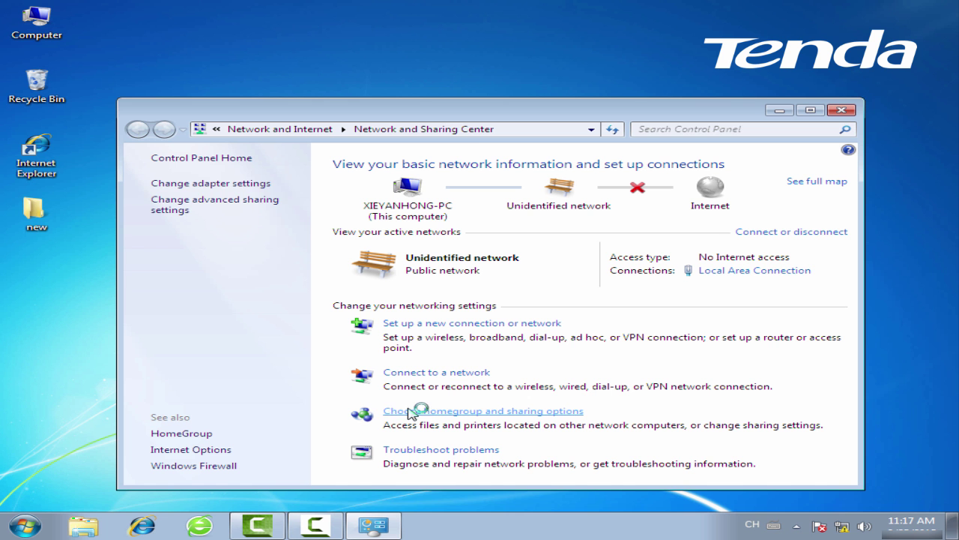
click(211, 184)
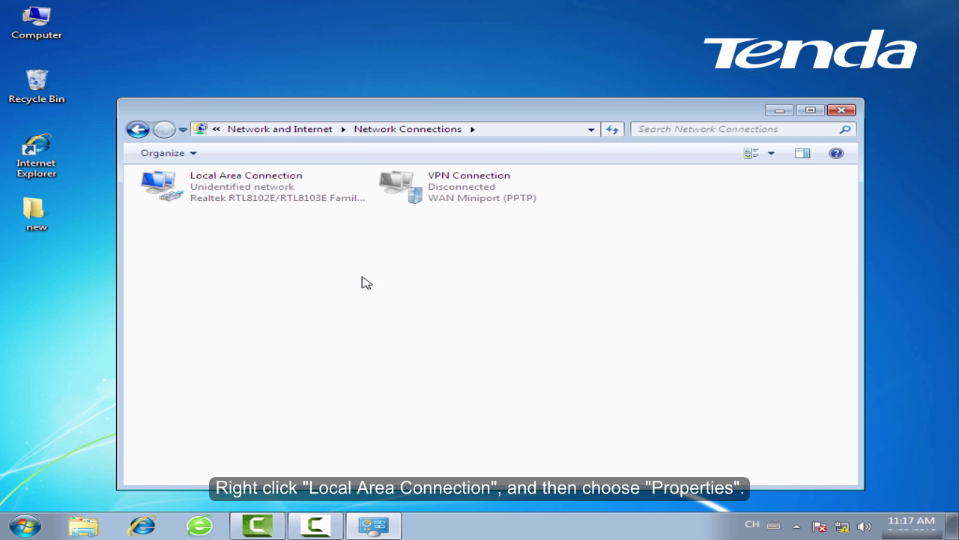
click(316, 194)
right_click(326, 187)
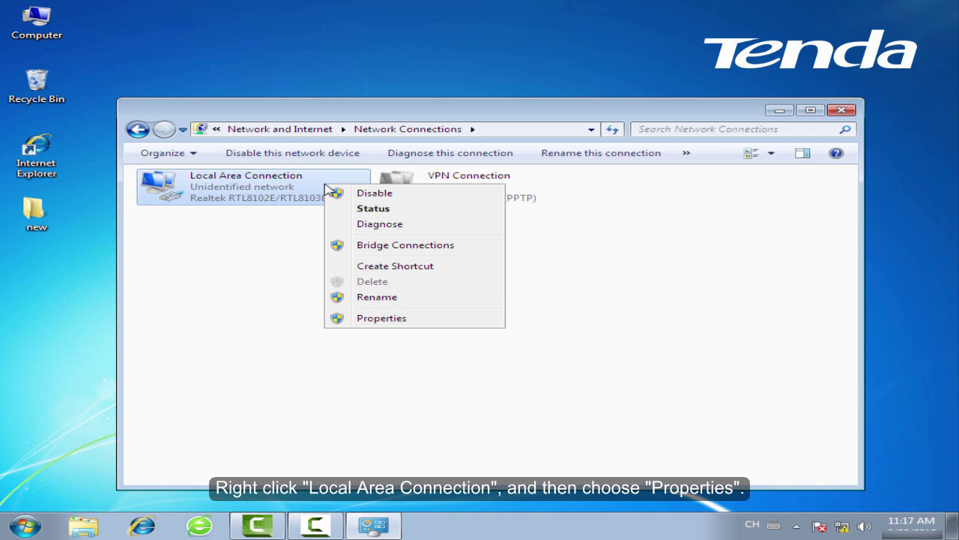
click(417, 323)
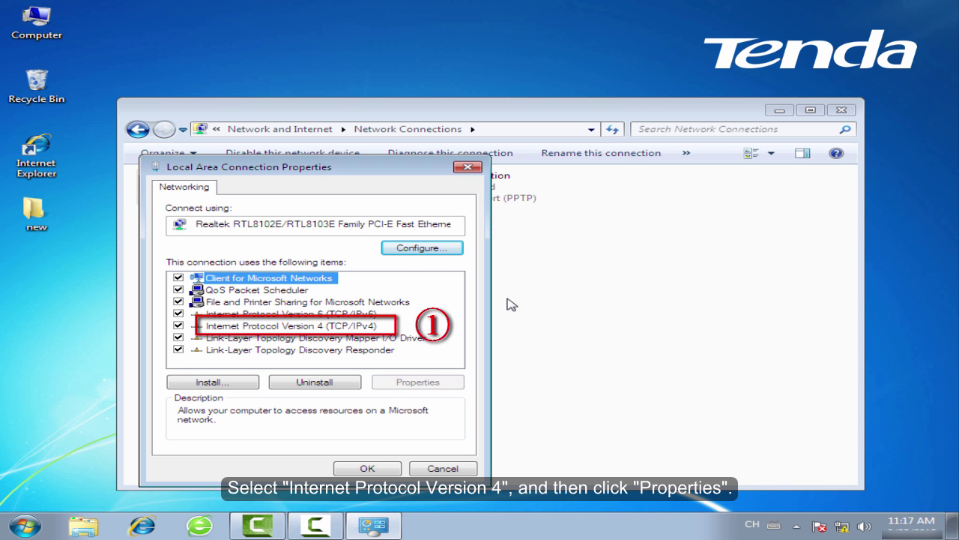
Set Internet Protocol Version 4 to obtain IP and DNS addresses automatically, then close the dialogs.
key(Down)
key(Down)
key(Down)
key(Down)
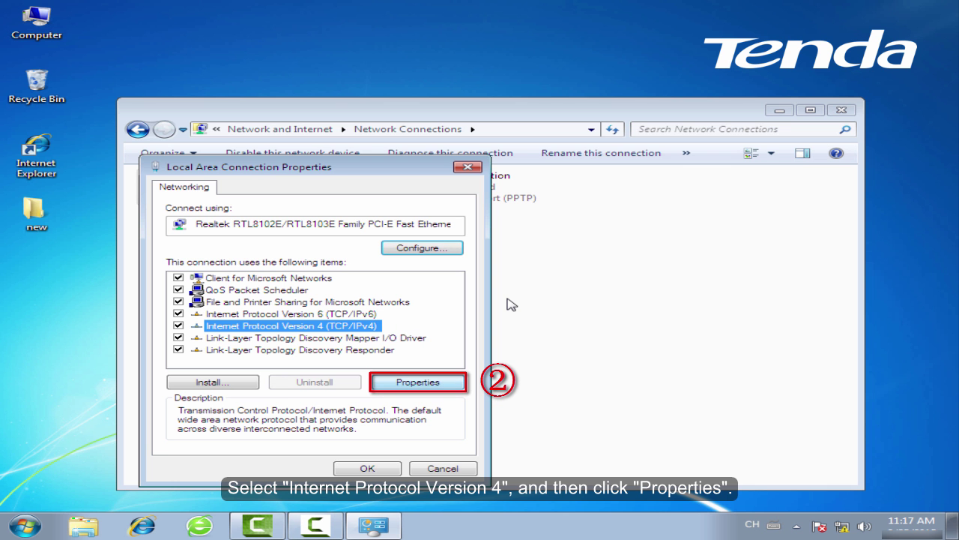
key(alt+r)
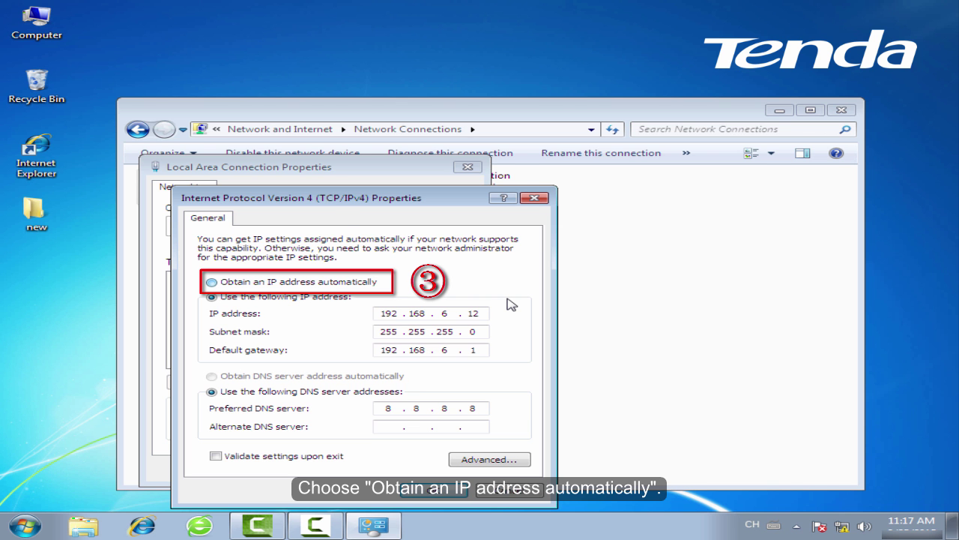
key(alt+o)
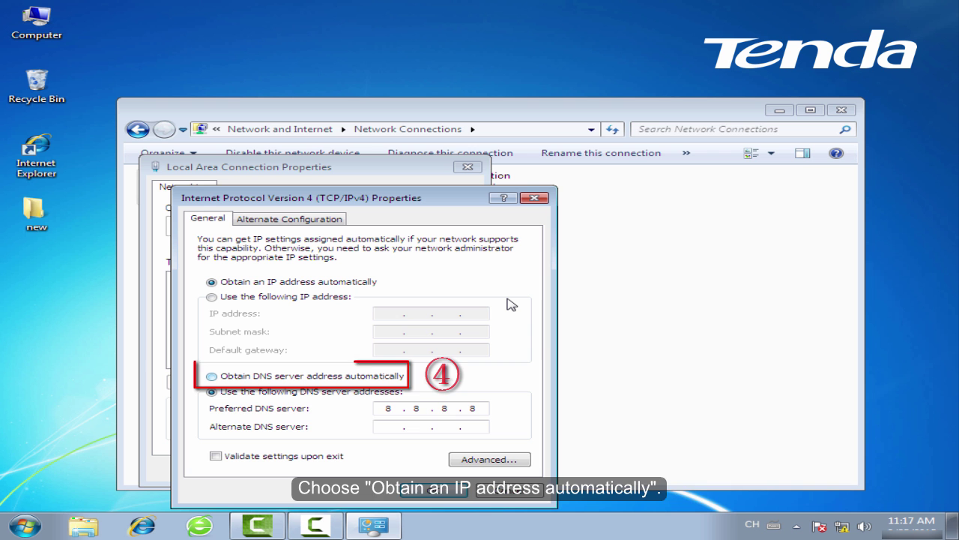
key(alt+b)
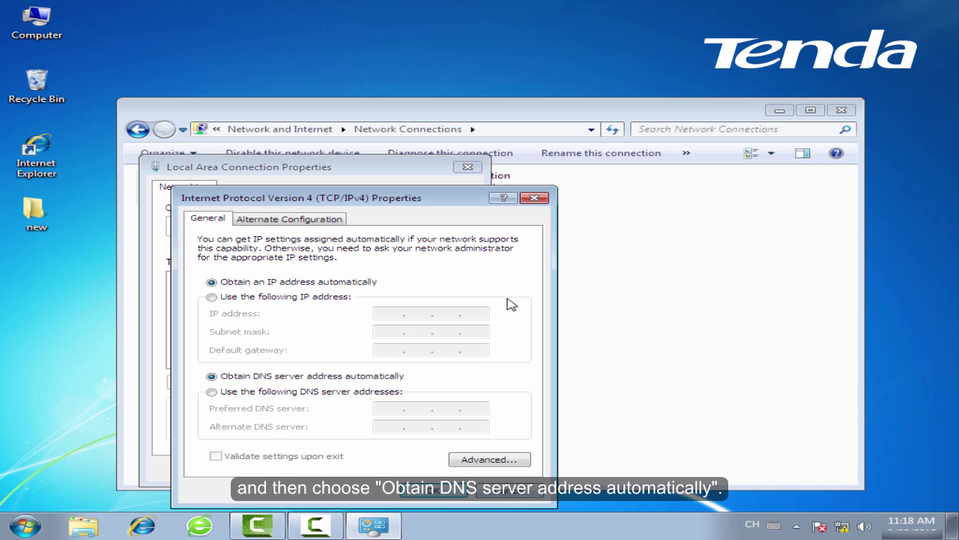
key(Return)
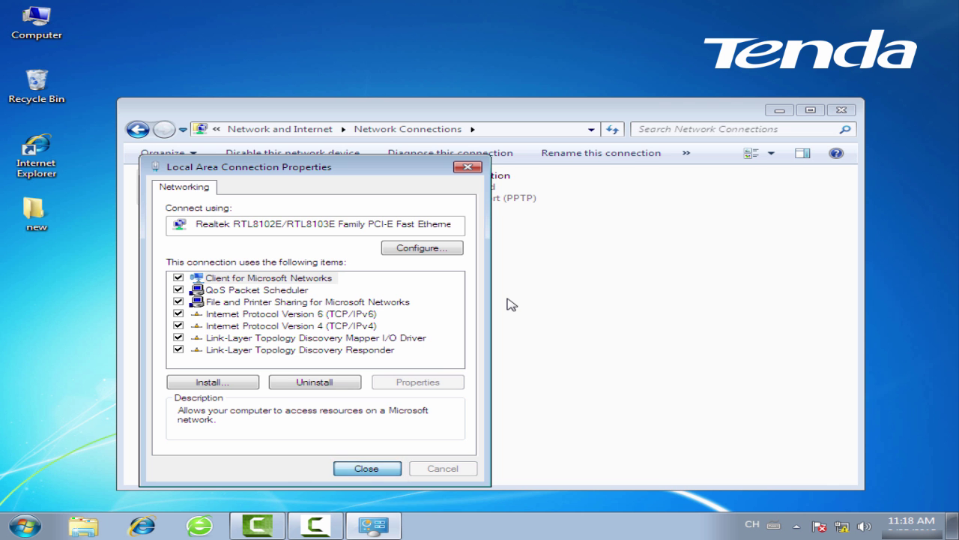
key(Return)
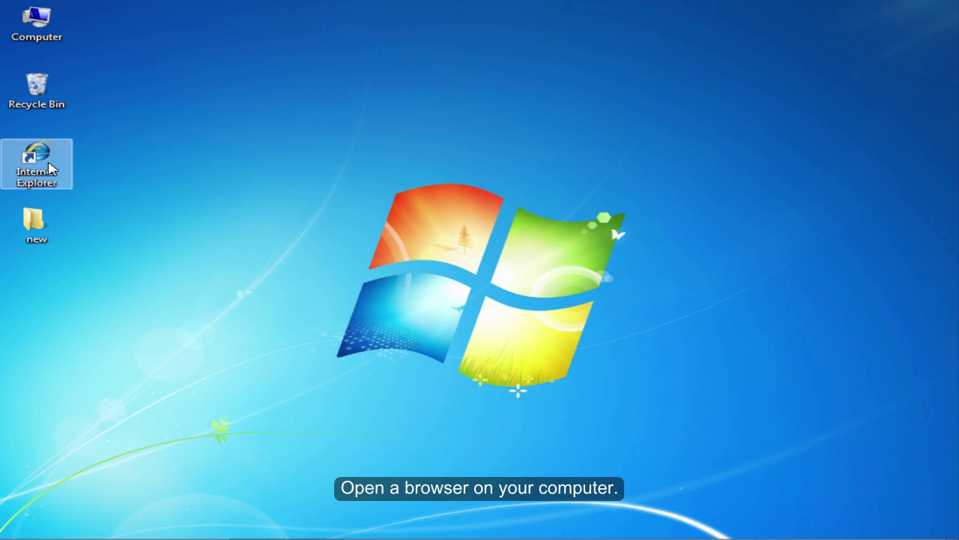
Launch Internet Explorer and browse to the router address 192.168.0.1.
click(49, 168)
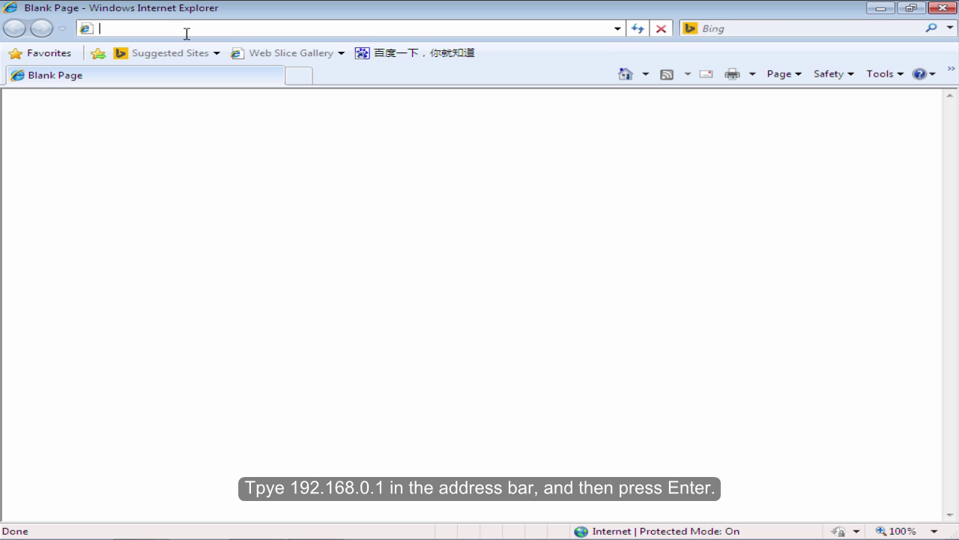
text(19)
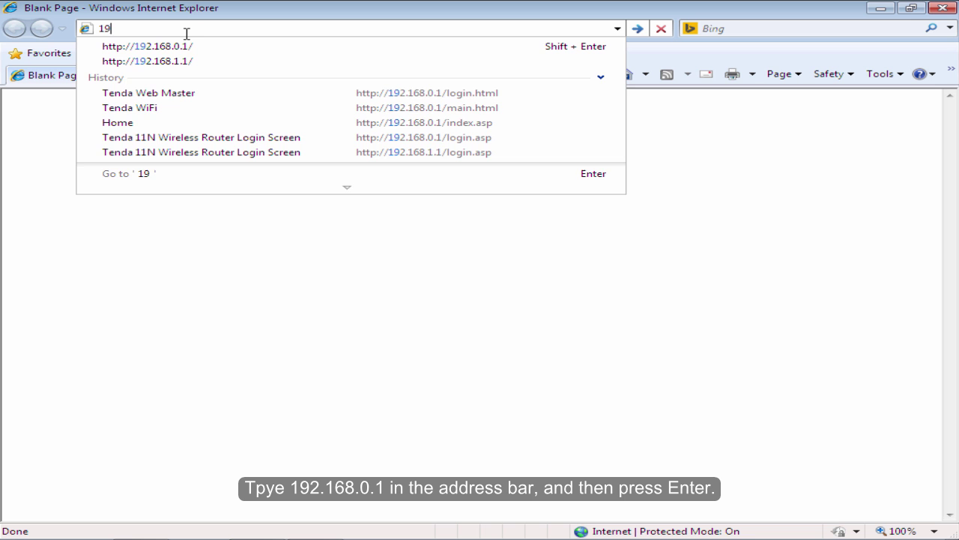
text(2.168.0.1)
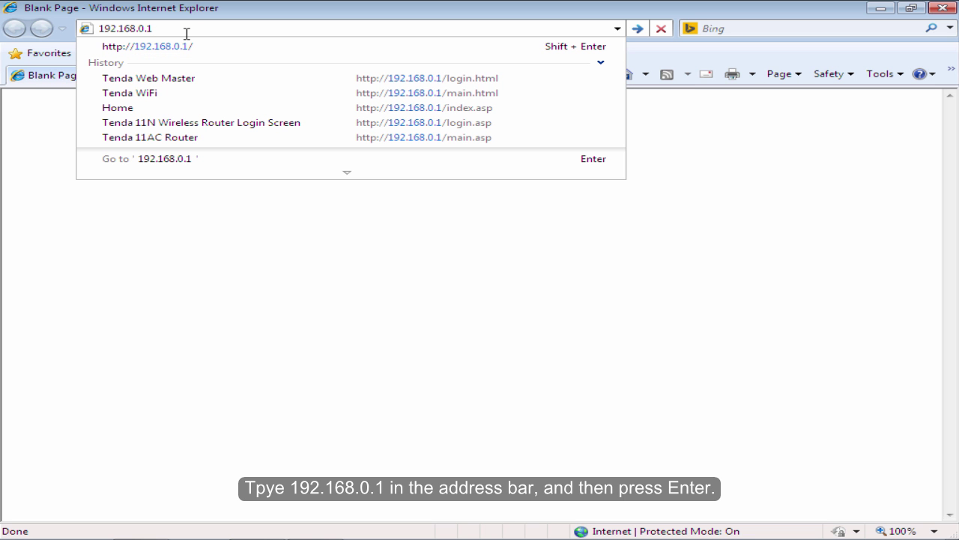
key(Return)
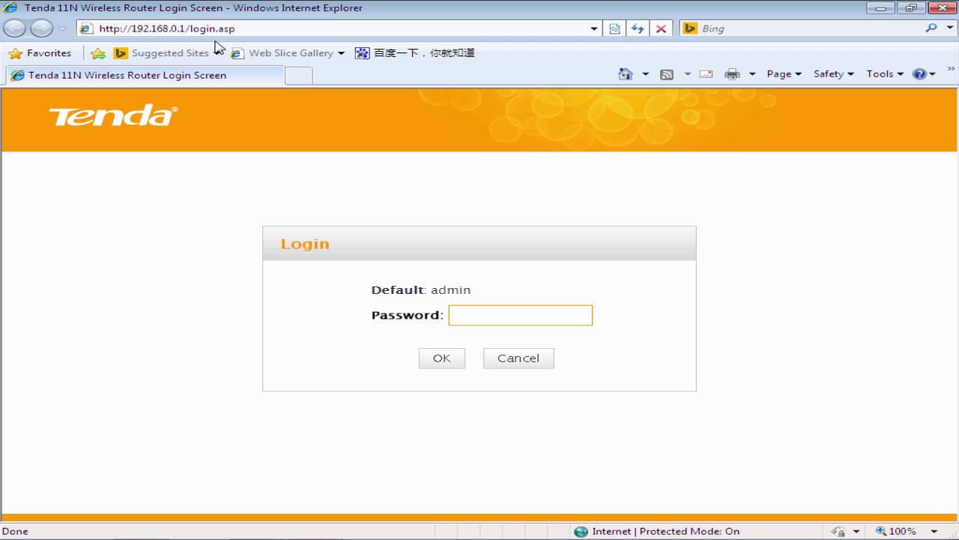
Log in to the router's web interface with the default password.
drag(474, 290, 367, 294)
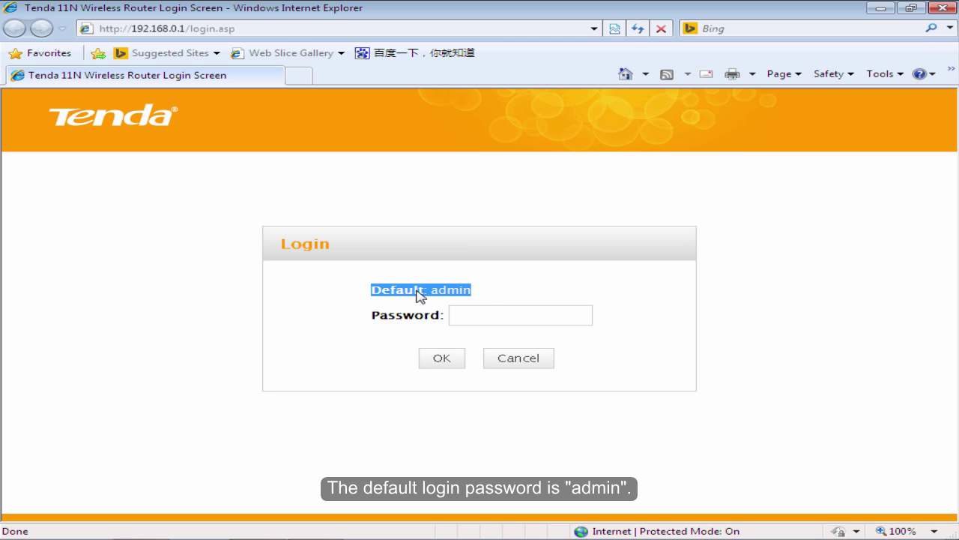
click(499, 291)
click(473, 317)
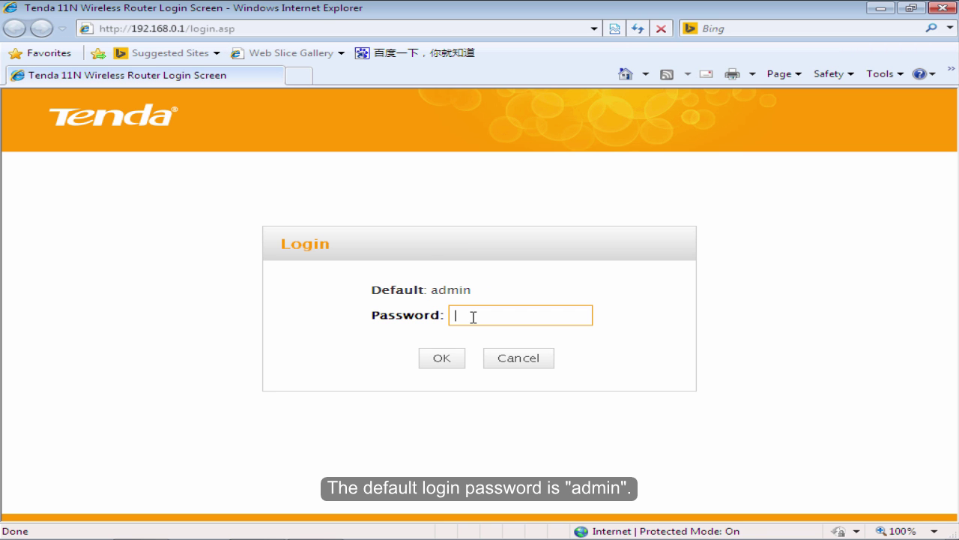
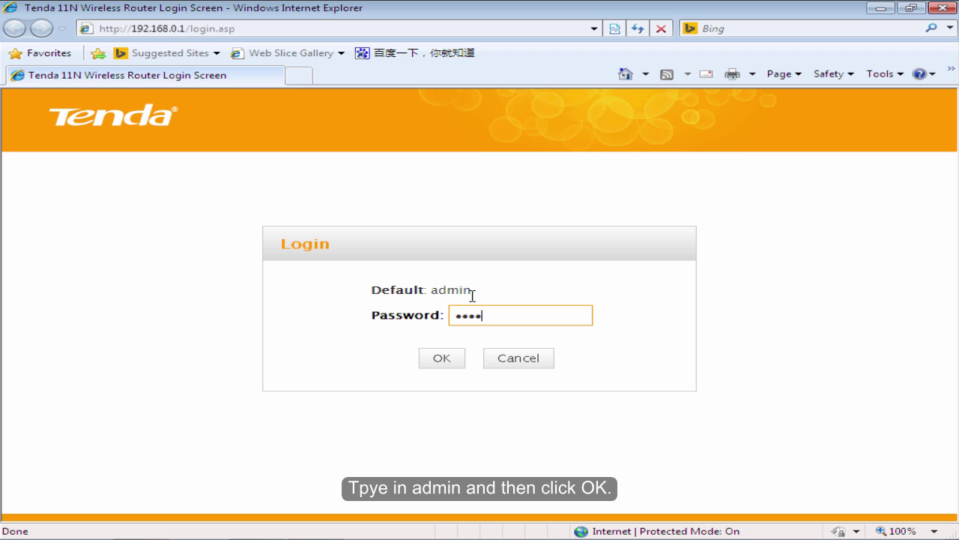
click(460, 366)
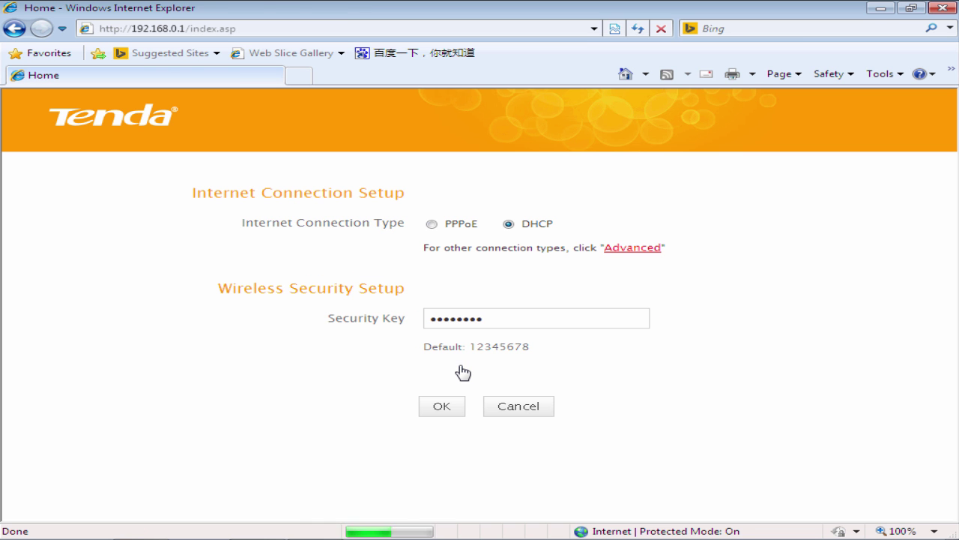
Go to Advanced > Internet Connection Setup and expand the Internet Connection Type list.
click(632, 248)
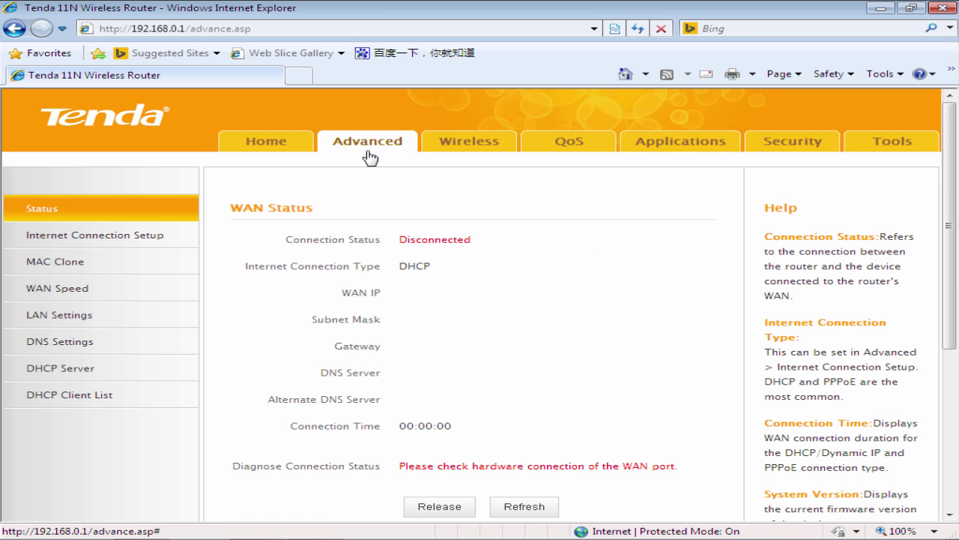
click(61, 236)
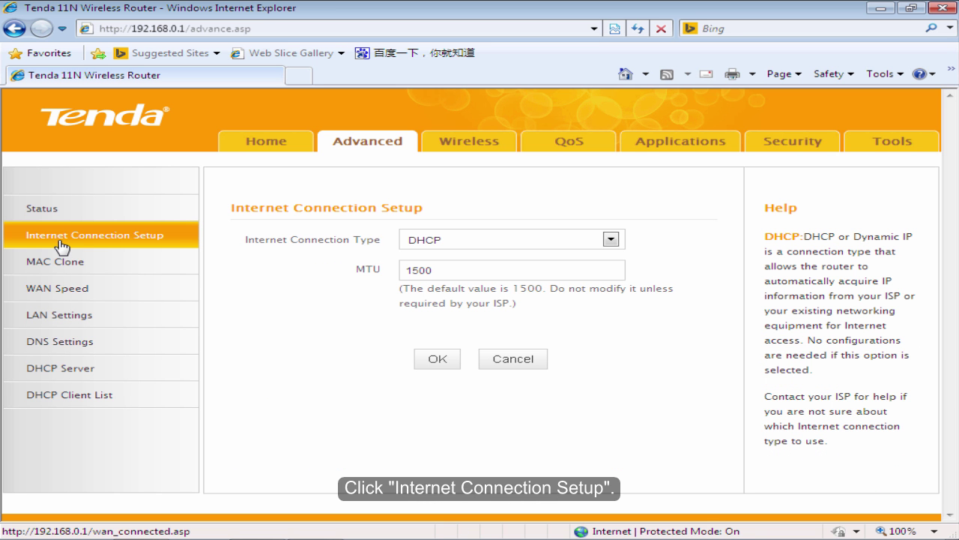
click(612, 240)
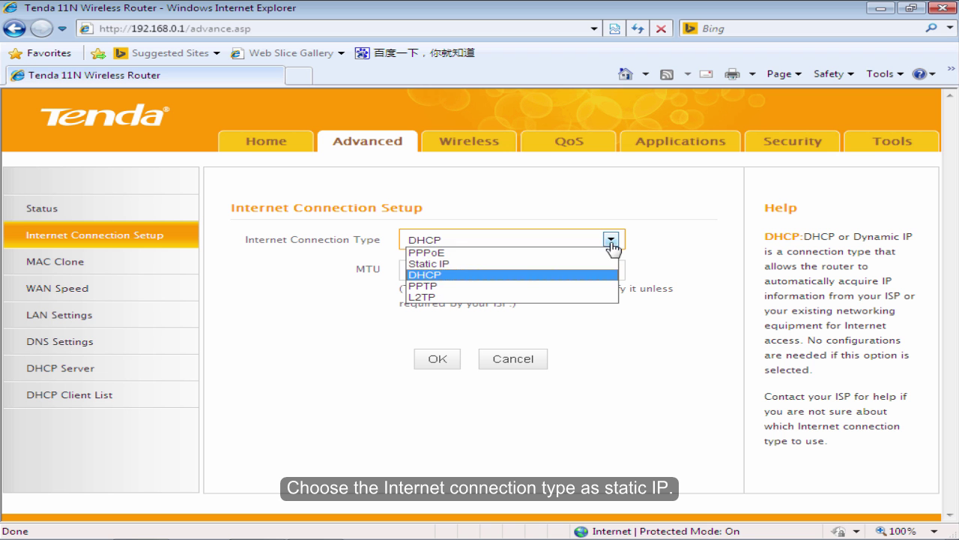
Choose Static IP and enter WAN IP address 192.168.100.200.
click(464, 264)
click(488, 270)
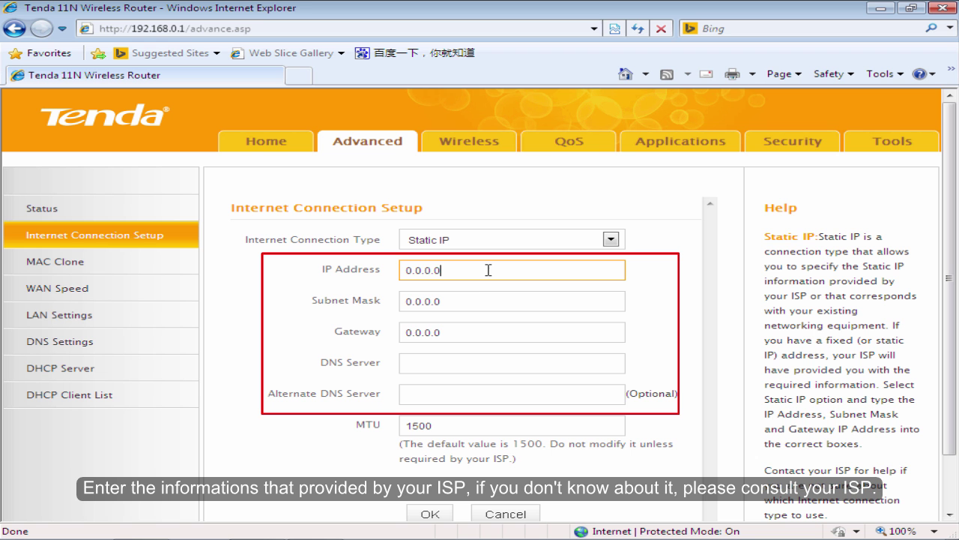
drag(475, 270, 400, 270)
drag(463, 300, 406, 302)
drag(463, 332, 403, 341)
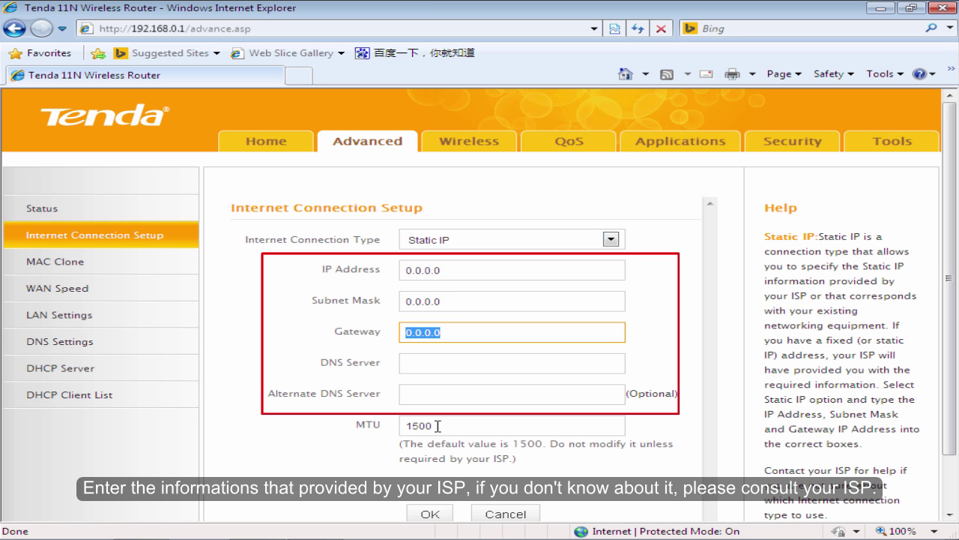
drag(465, 272, 386, 277)
key(BackSpace)
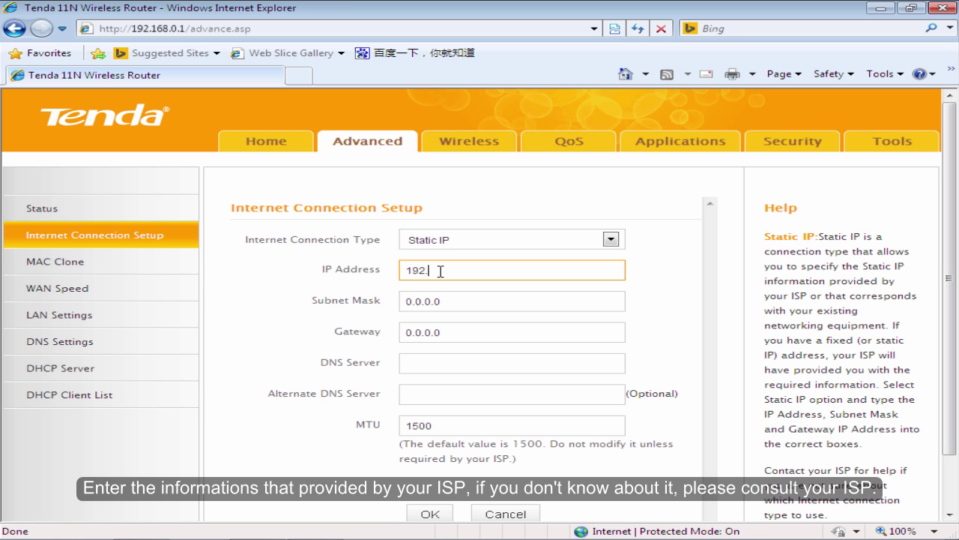
text(192.168.100.200)
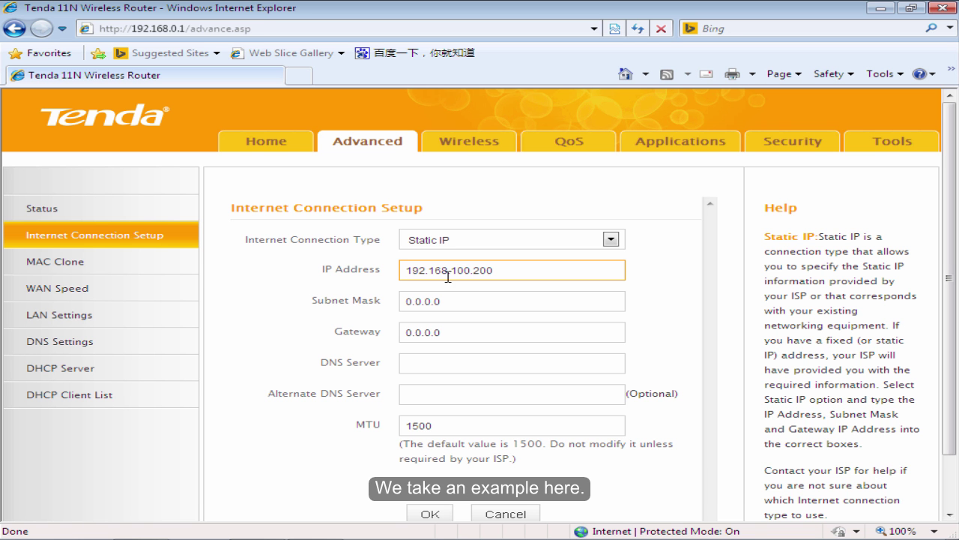
Enter mask 255.255.255.0, gateway 192.168.100.1 and DNS 8.8.8.8, then save.
drag(443, 301, 381, 300)
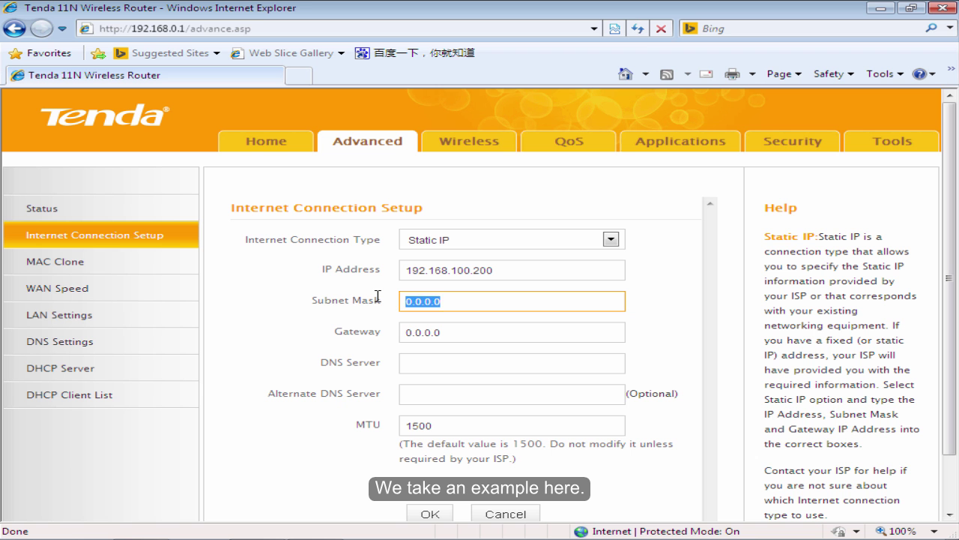
key(BackSpace)
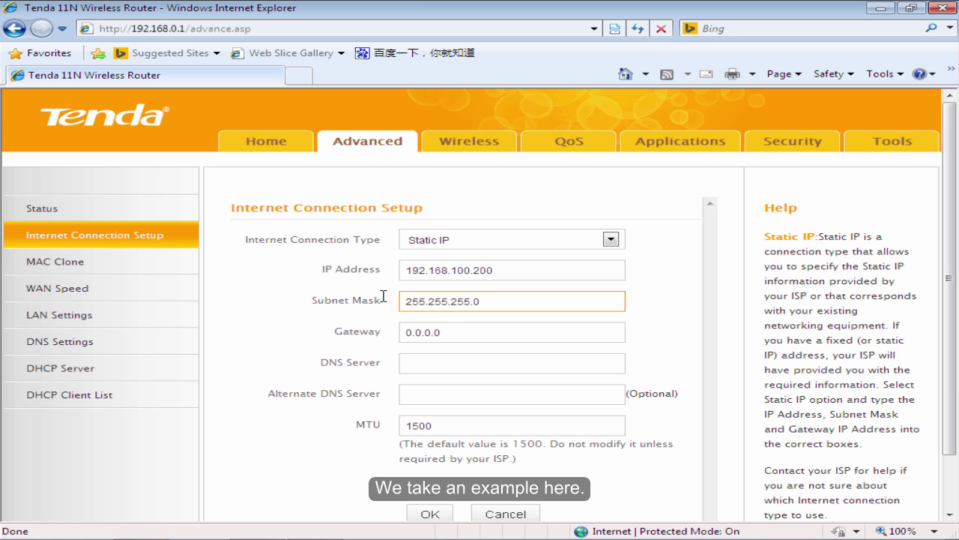
drag(453, 332, 380, 331)
key(BackSpace)
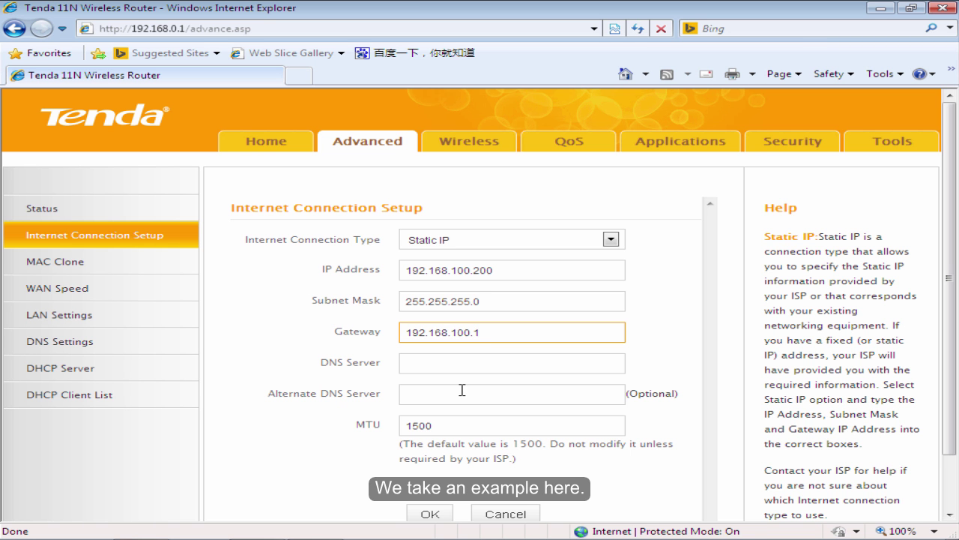
click(457, 364)
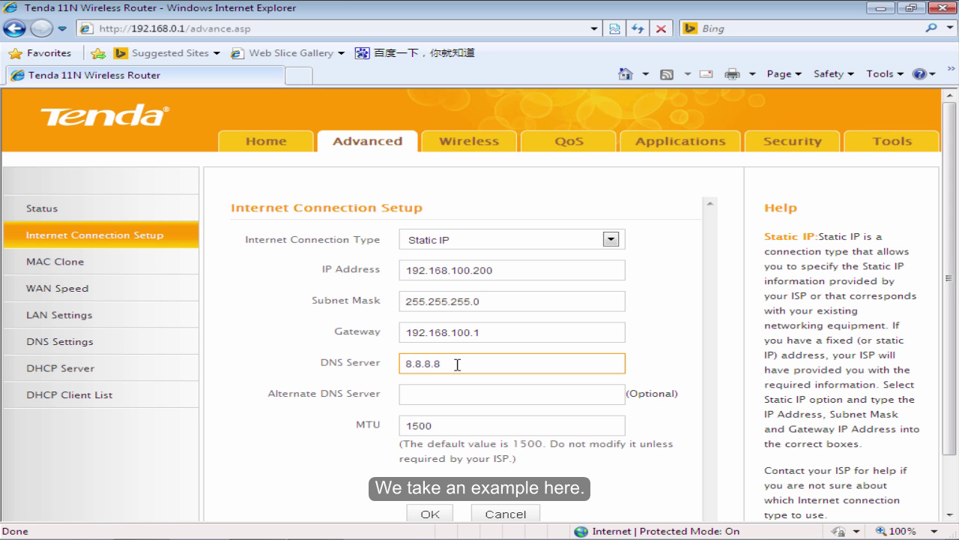
click(422, 514)
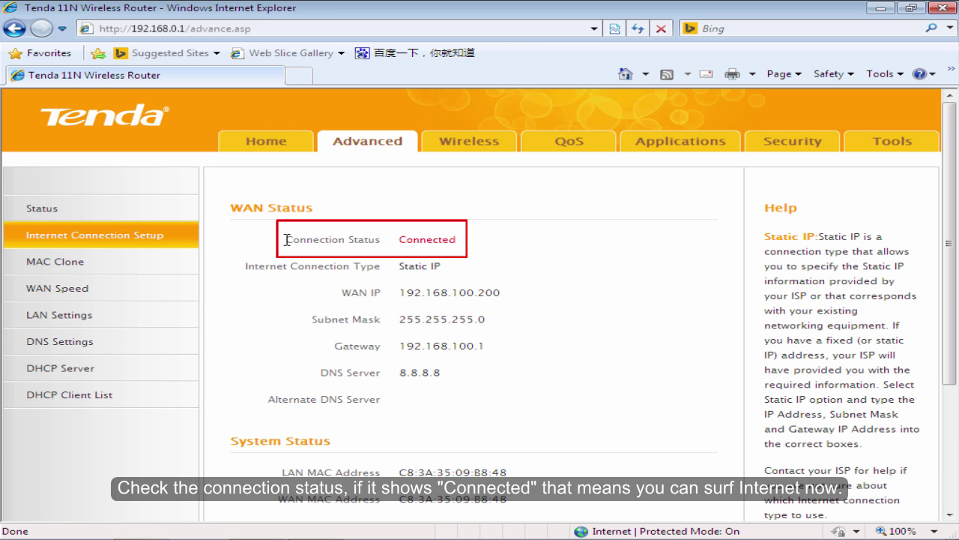
Verify the WAN Connection Status reads Connected, then go to the Wireless settings.
drag(474, 251, 285, 250)
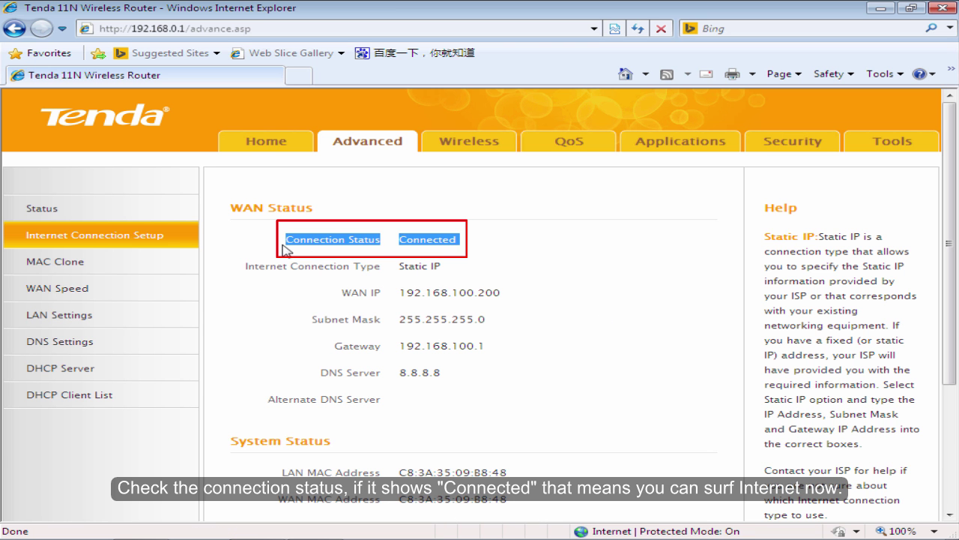
click(544, 249)
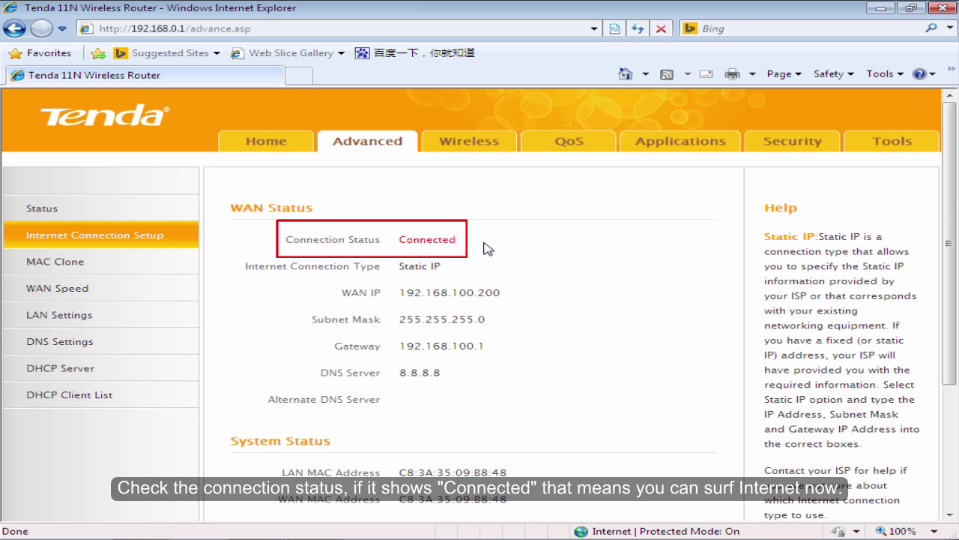
click(459, 155)
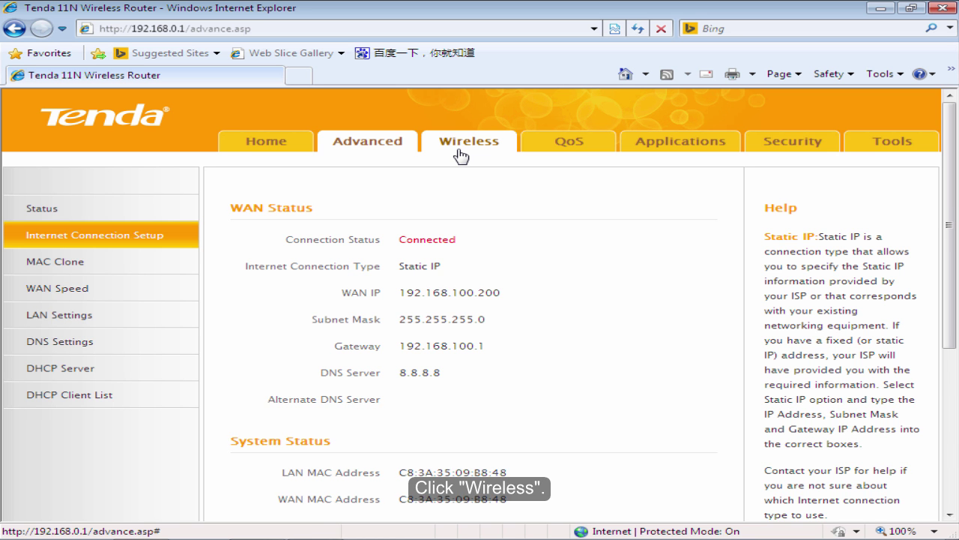
Change the Primary SSID to Tenda_ABC, save, and confirm the webpage message.
click(470, 267)
key(BackSpace)
key(BackSpace)
key(BackSpace)
key(BackSpace)
key(BackSpace)
key(BackSpace)
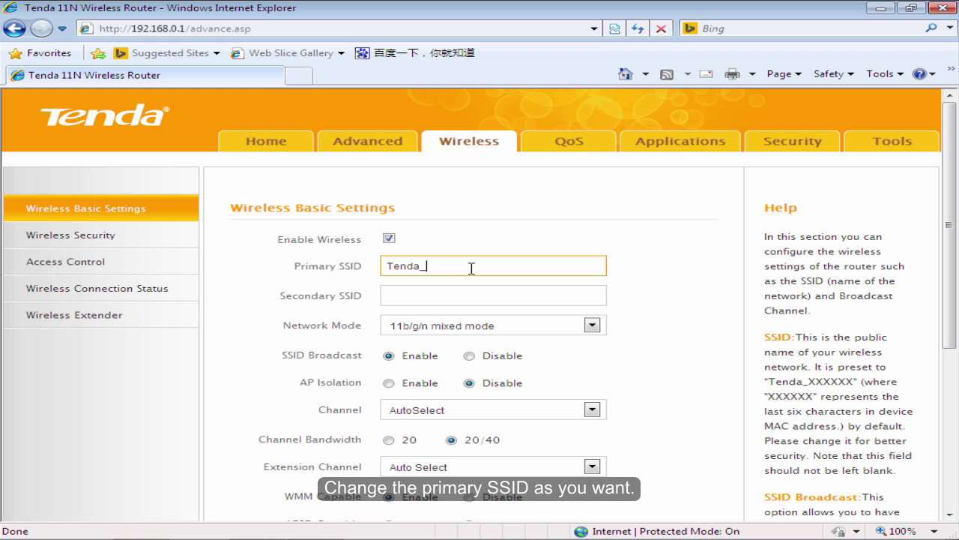
text(ABC)
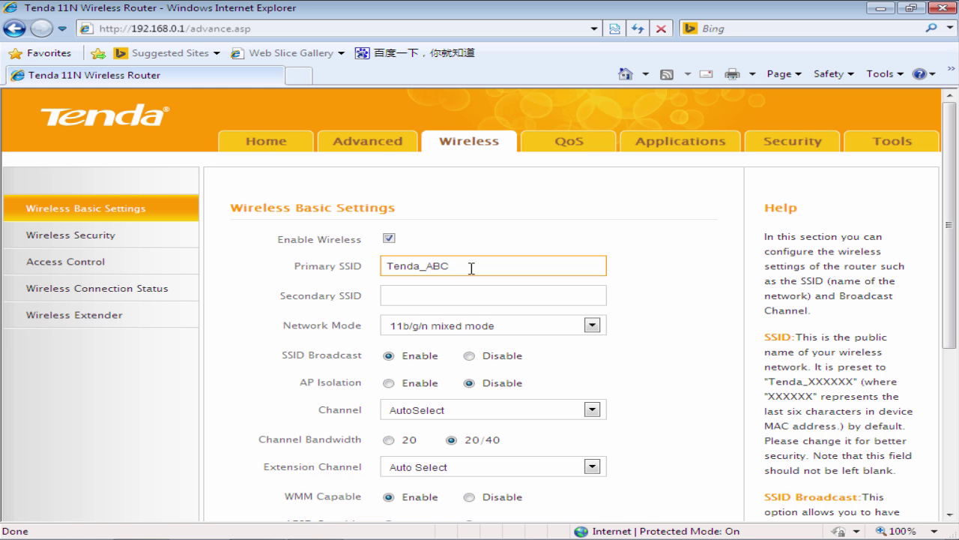
drag(952, 260, 951, 318)
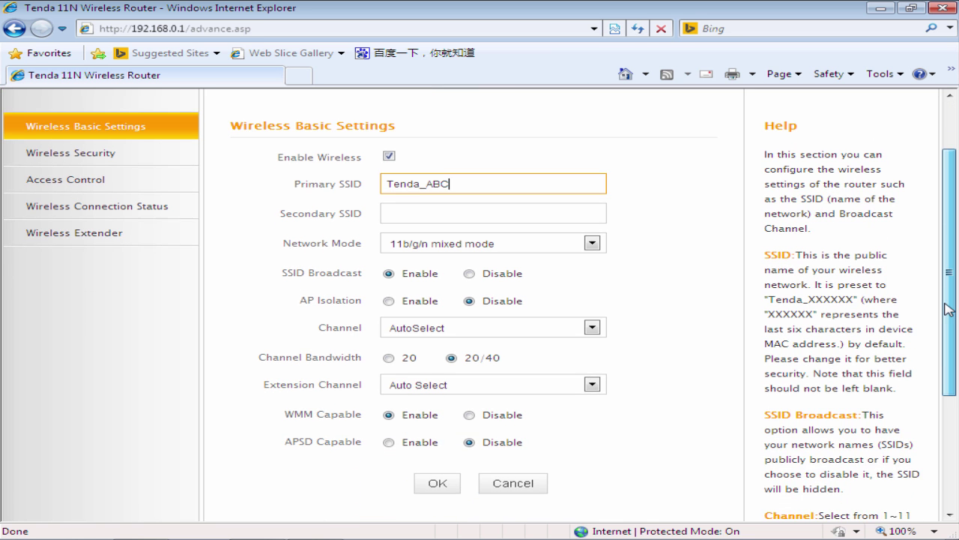
click(438, 478)
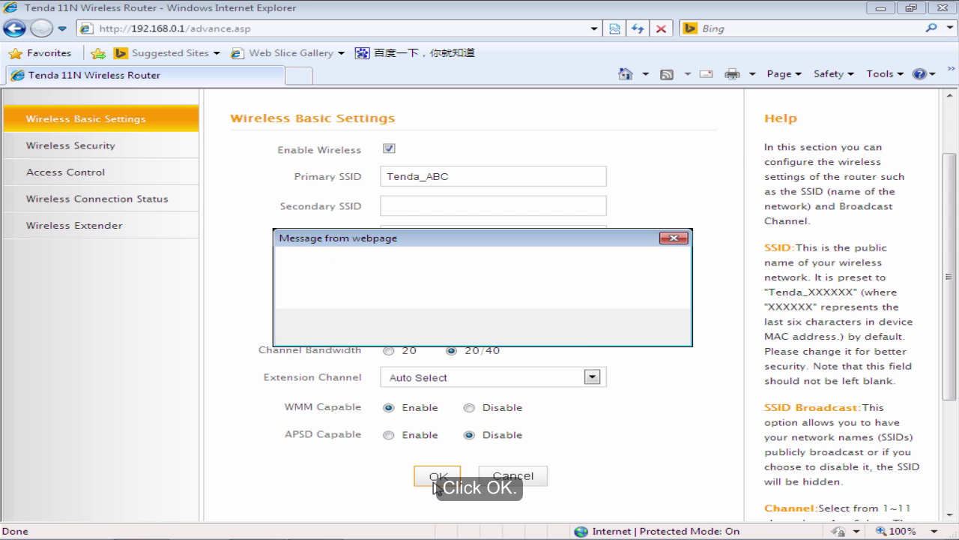
click(544, 335)
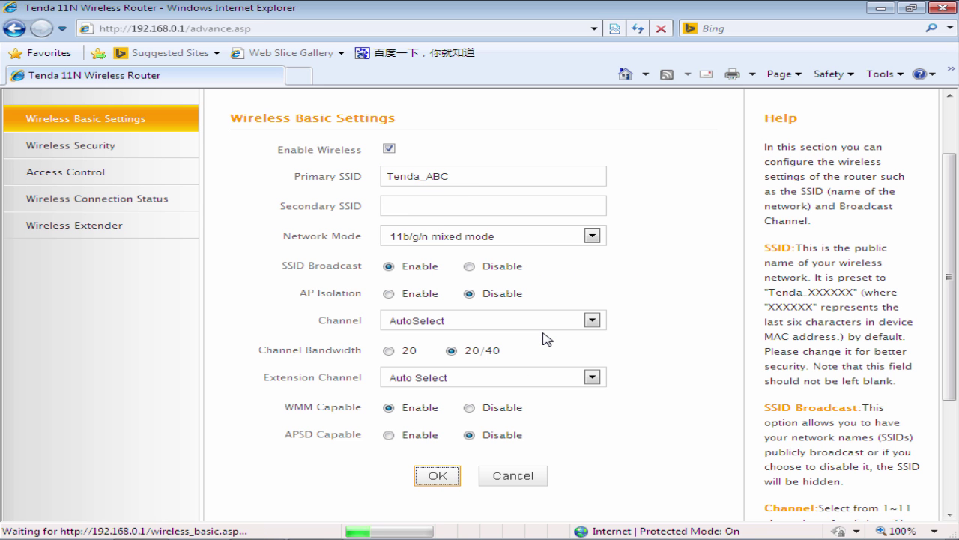
Disable WPS, replace the WPA-PSK AES security key with a new one, and save.
click(56, 156)
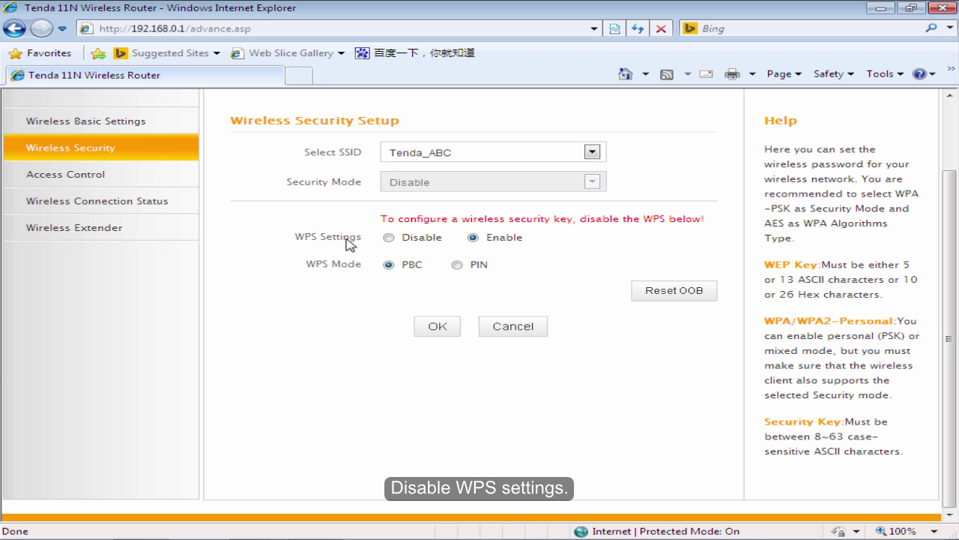
click(388, 238)
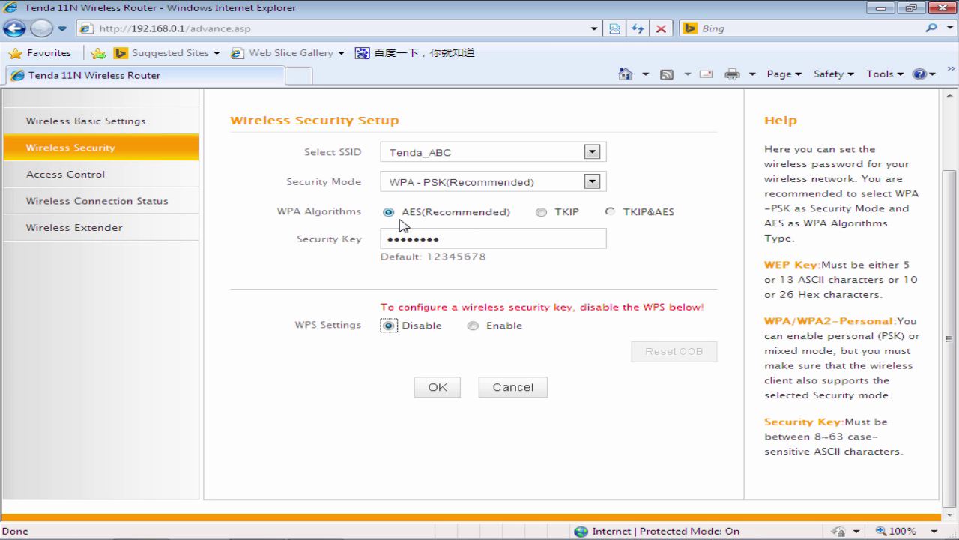
click(452, 237)
key(BackSpace)
key(BackSpace)
key(BackSpace)
key(BackSpace)
key(BackSpace)
key(BackSpace)
key(BackSpace)
key(BackSpace)
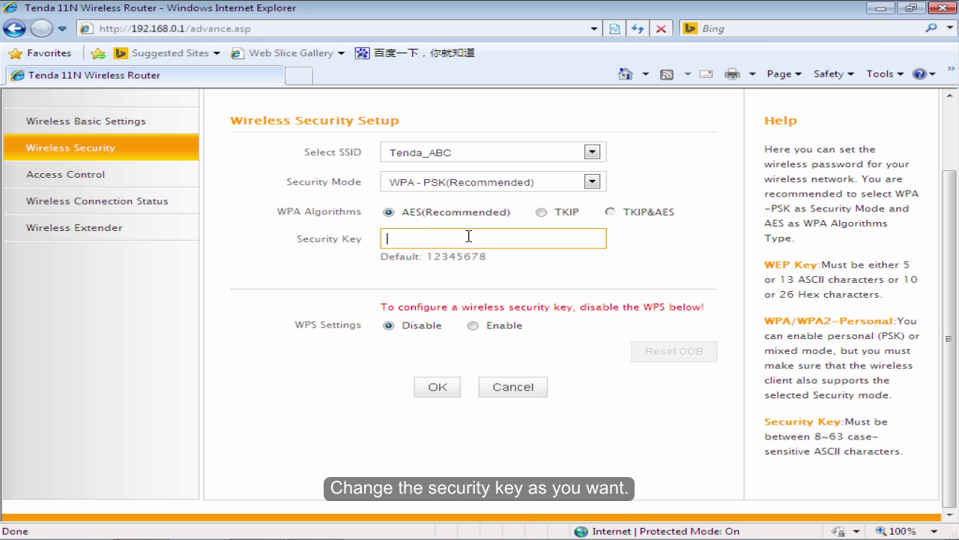
click(525, 265)
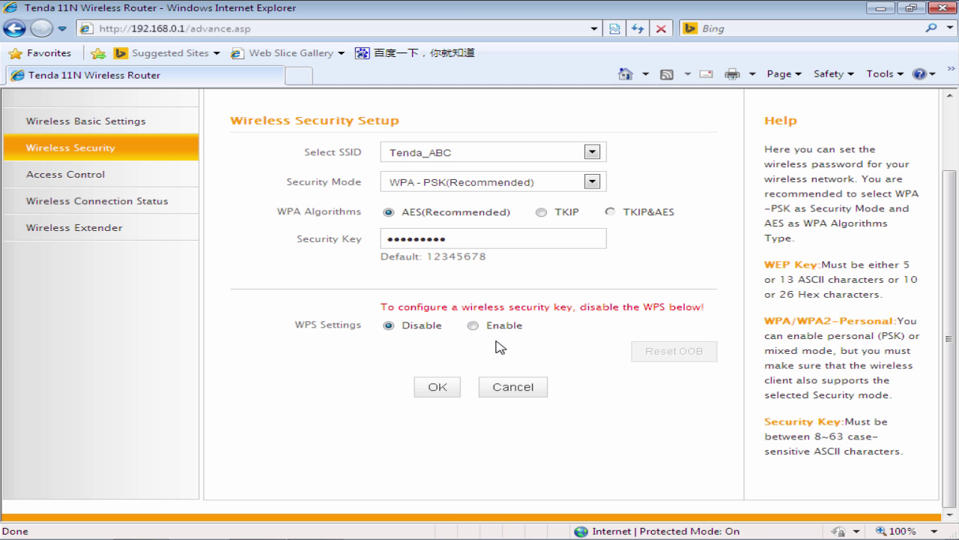
click(453, 393)
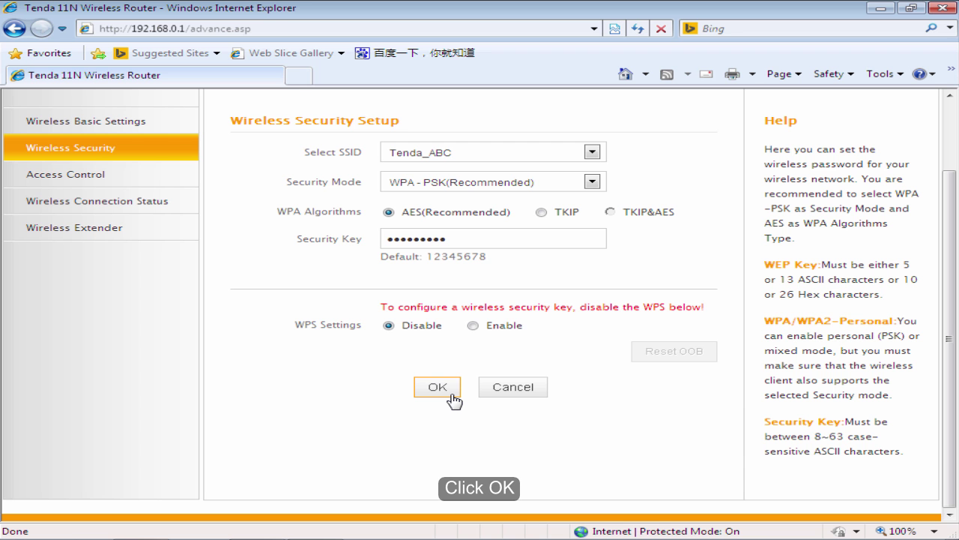